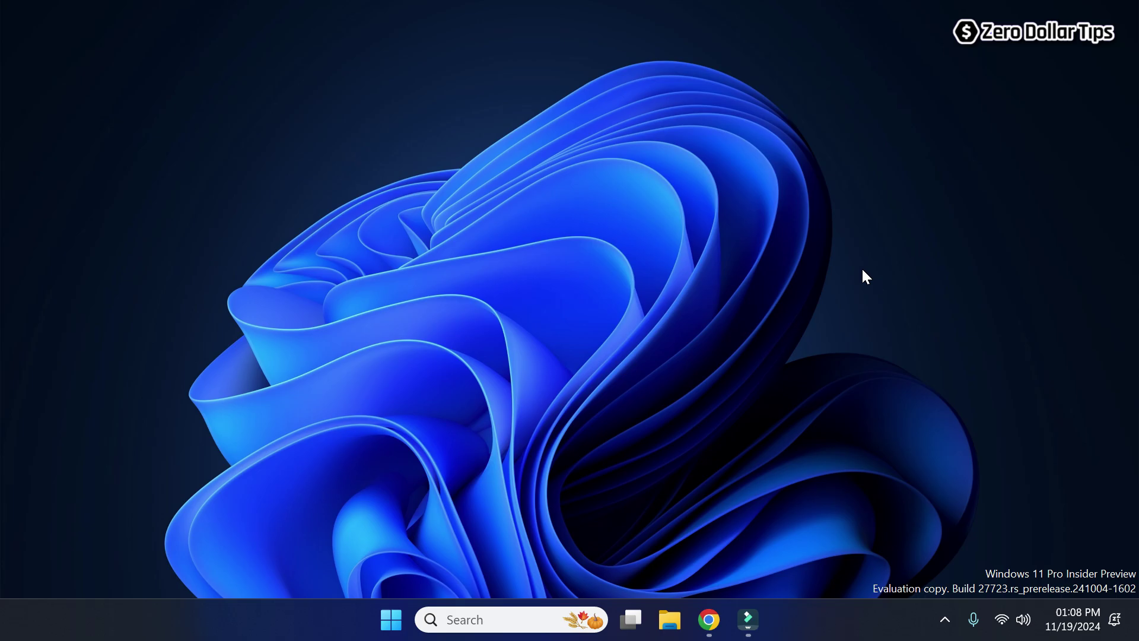
Launch Windows Settings from the Start button's quick links menu
{"action": "right_click", "coordinate": [393, 626]}
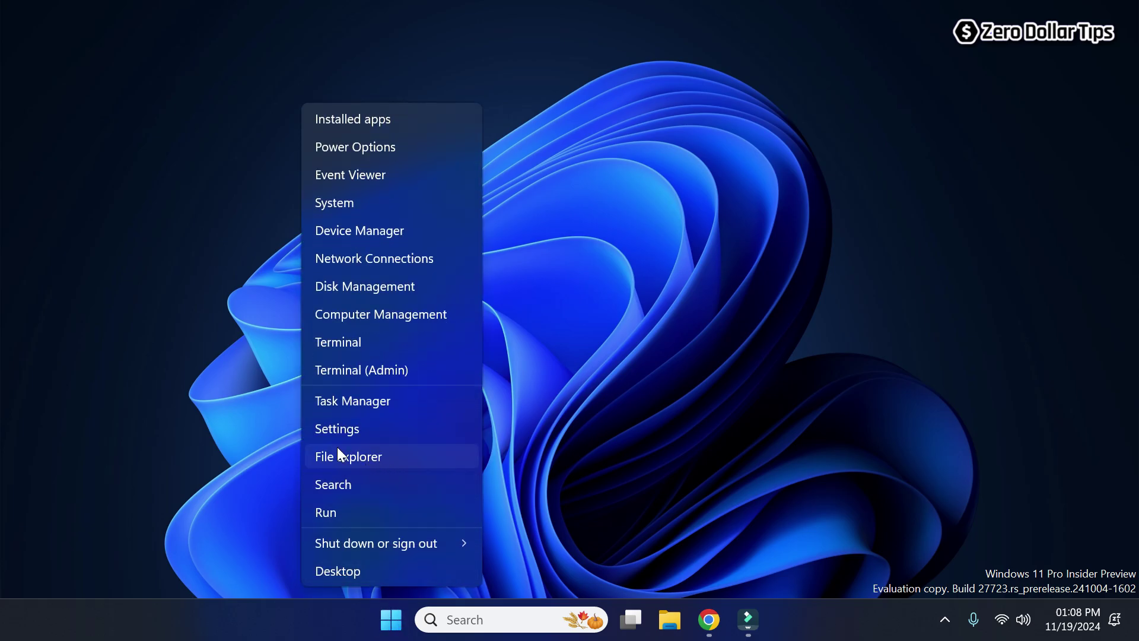
{"action": "left_click", "coordinate": [351, 431]}
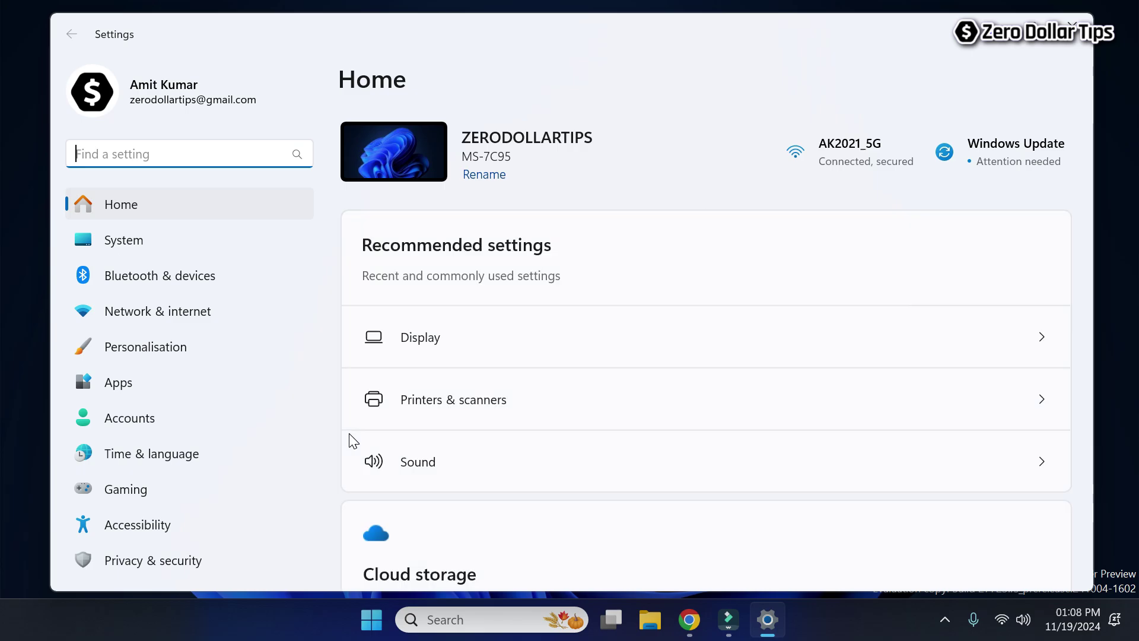
Go to Bluetooth & devices and open the Mouse settings page
{"action": "left_click", "coordinate": [166, 281]}
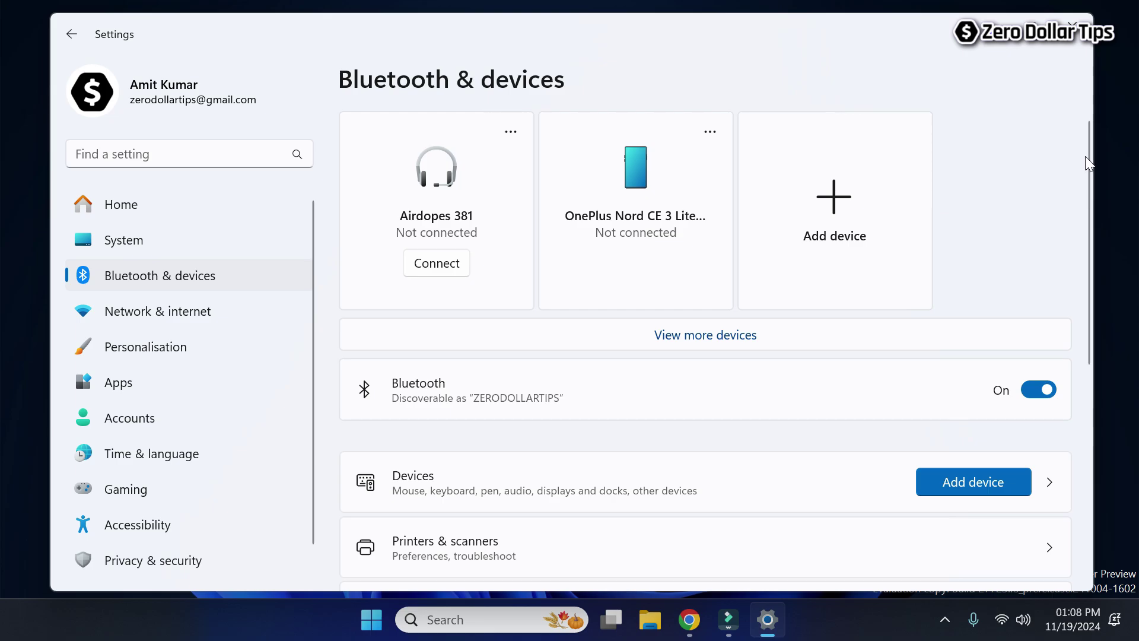
{"action": "scroll", "coordinate": [768, 369], "scroll_direction": "down", "scroll_amount": 5}
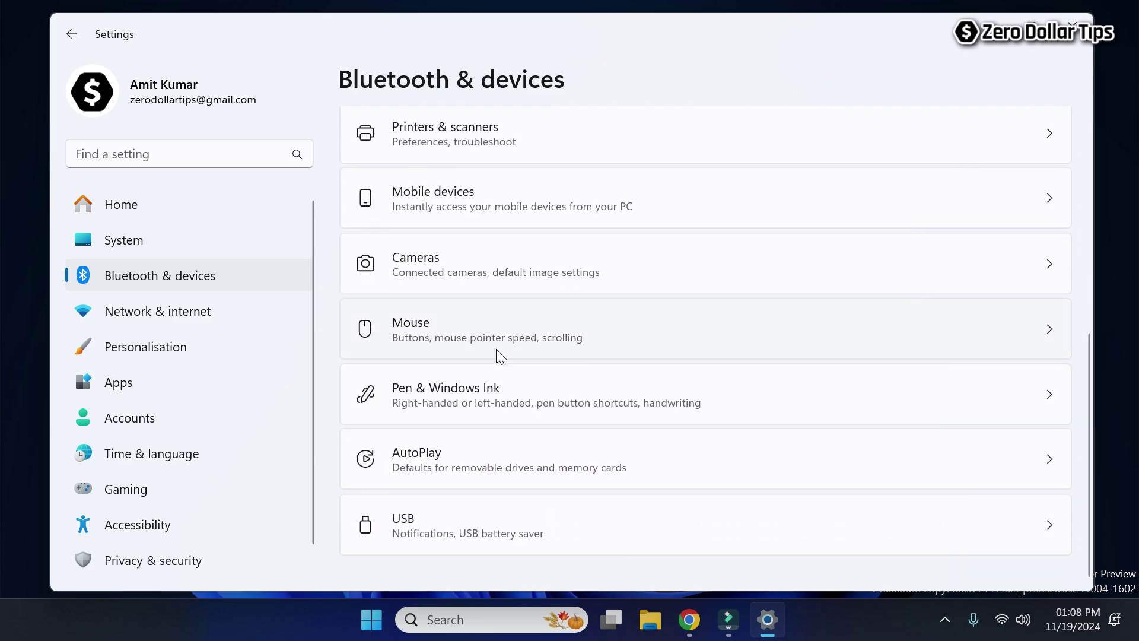
{"action": "left_click", "coordinate": [428, 331]}
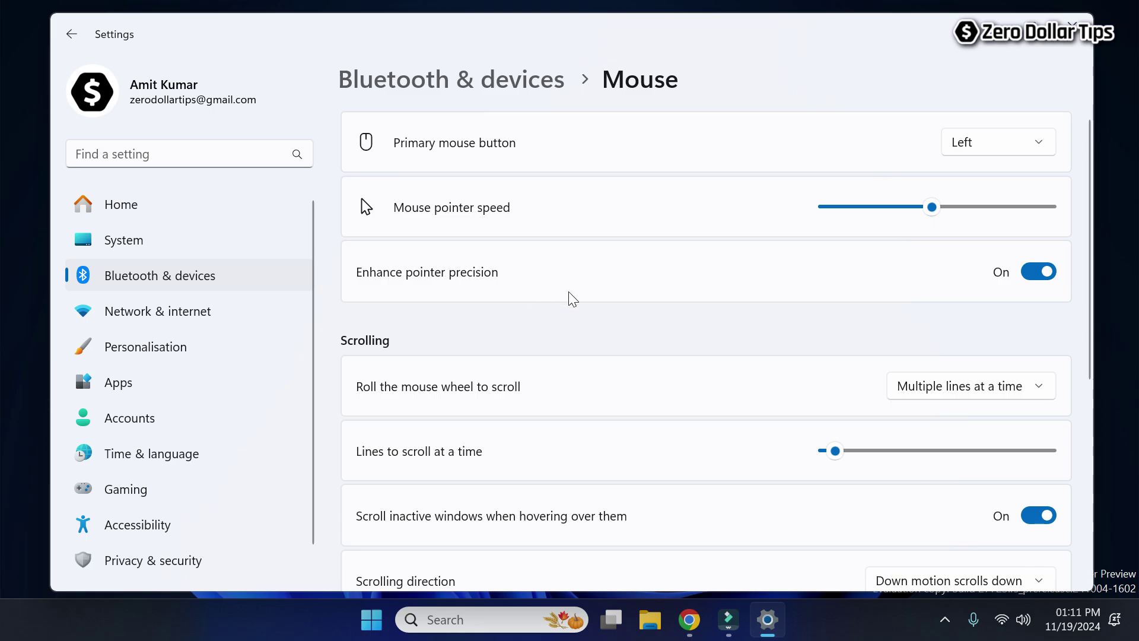
Switch the Enhance pointer precision toggle to Off on the Mouse page
{"action": "left_click", "coordinate": [1032, 277]}
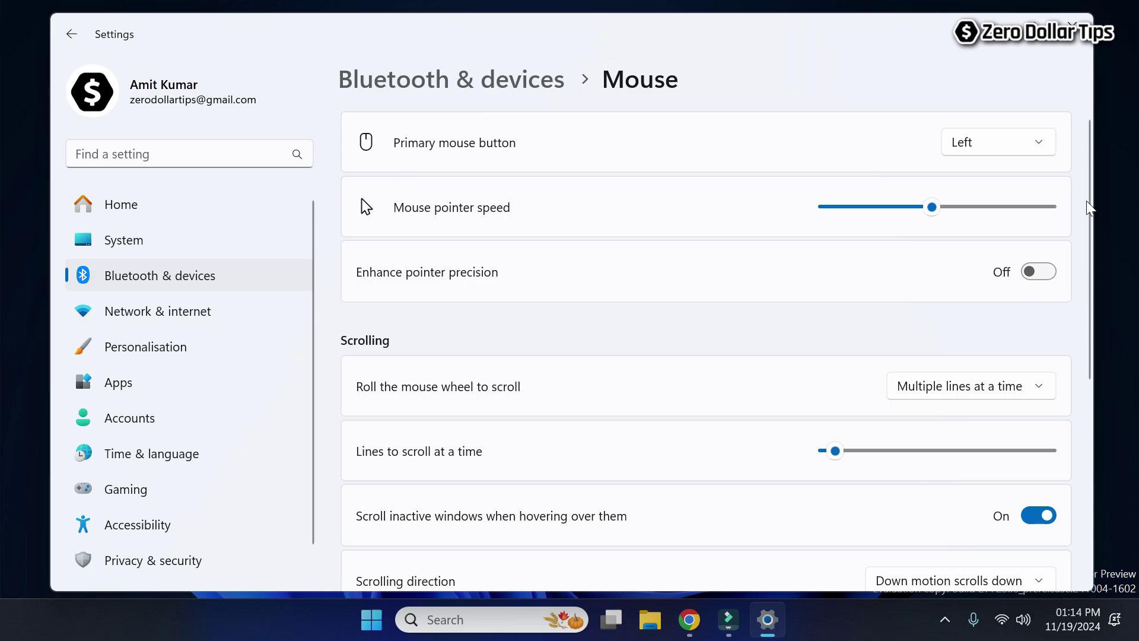
{"action": "scroll", "coordinate": [1095, 401], "scroll_direction": "down", "scroll_amount": 5}
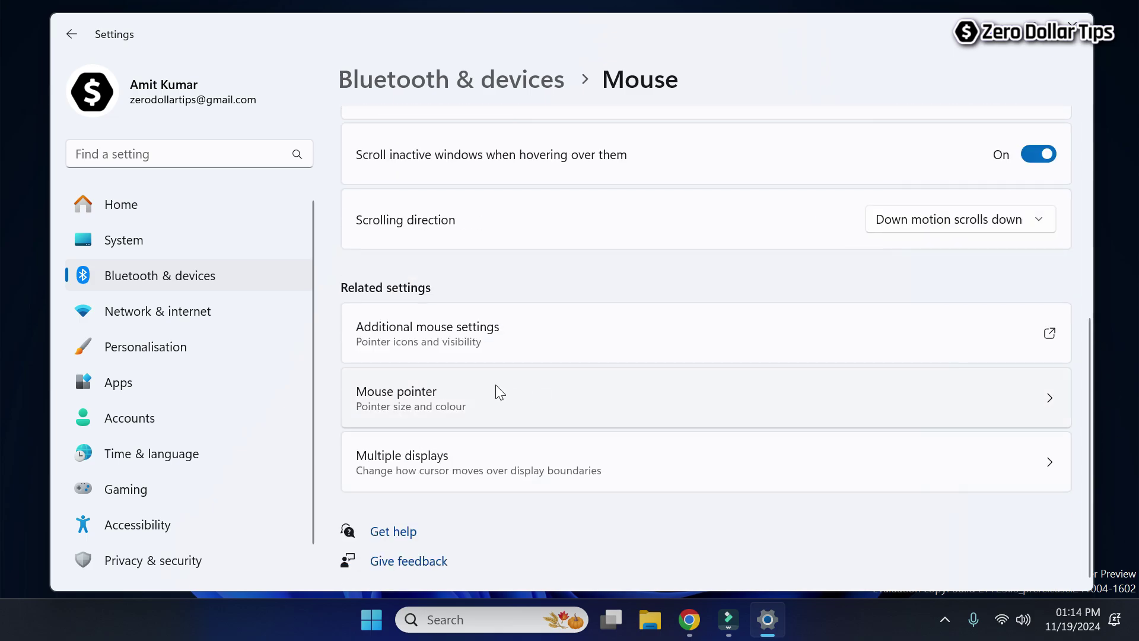
Uncheck Enhance pointer precision in Mouse Properties' Pointer Options, then apply and confirm with OK
{"action": "left_click", "coordinate": [492, 336]}
{"action": "left_click_drag", "start_coordinate": [251, 35], "coordinate": [386, 61]}
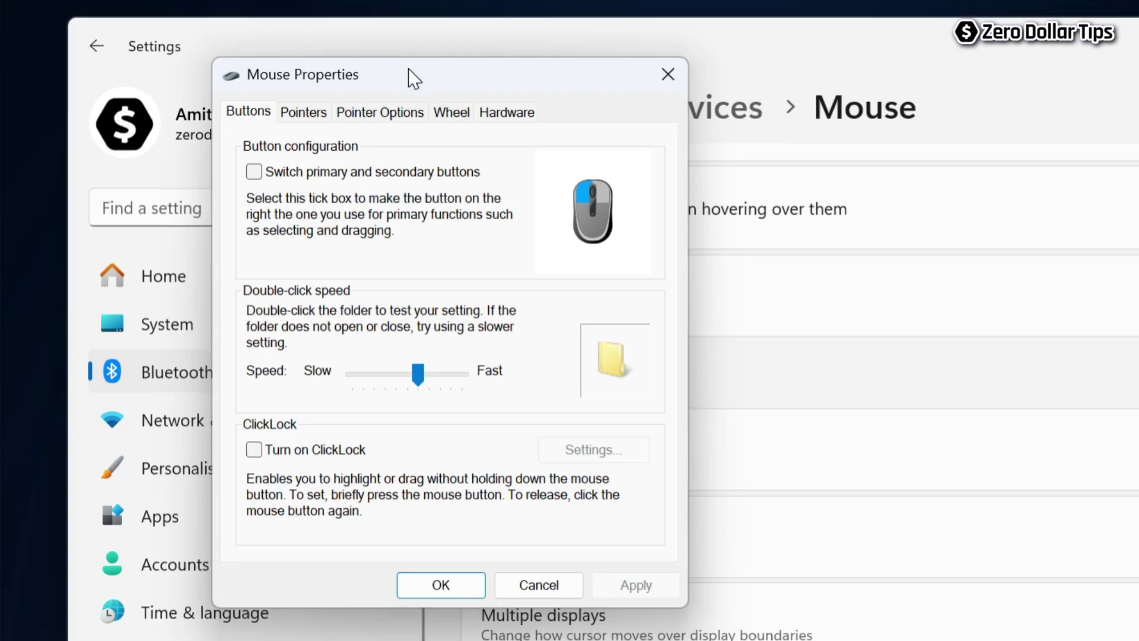
{"action": "left_click", "coordinate": [376, 113]}
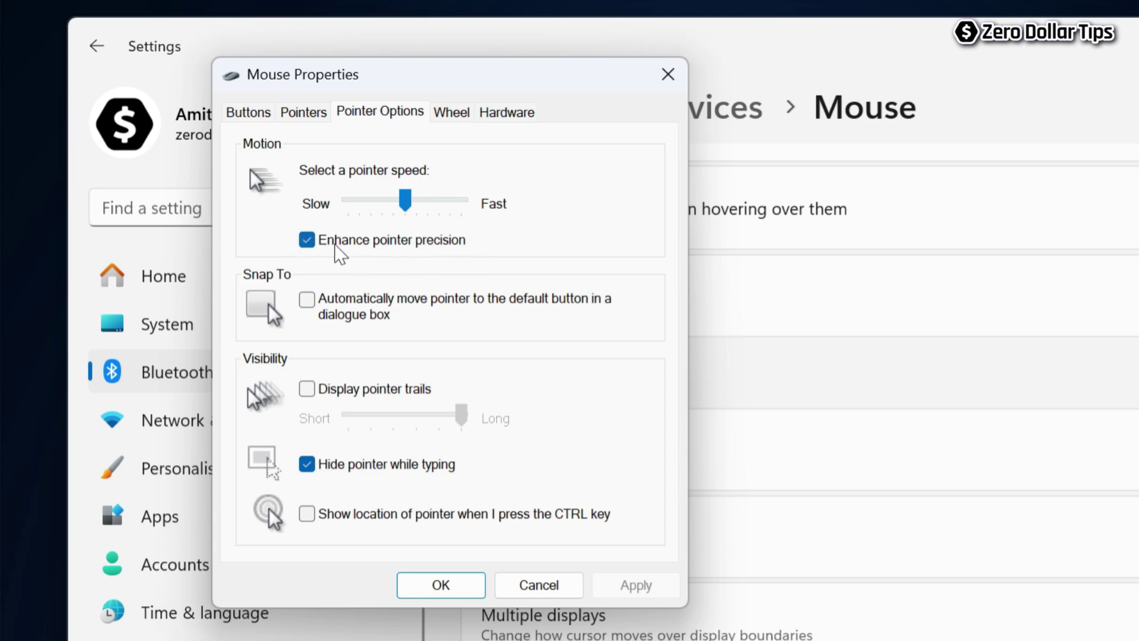
{"action": "left_click", "coordinate": [306, 239]}
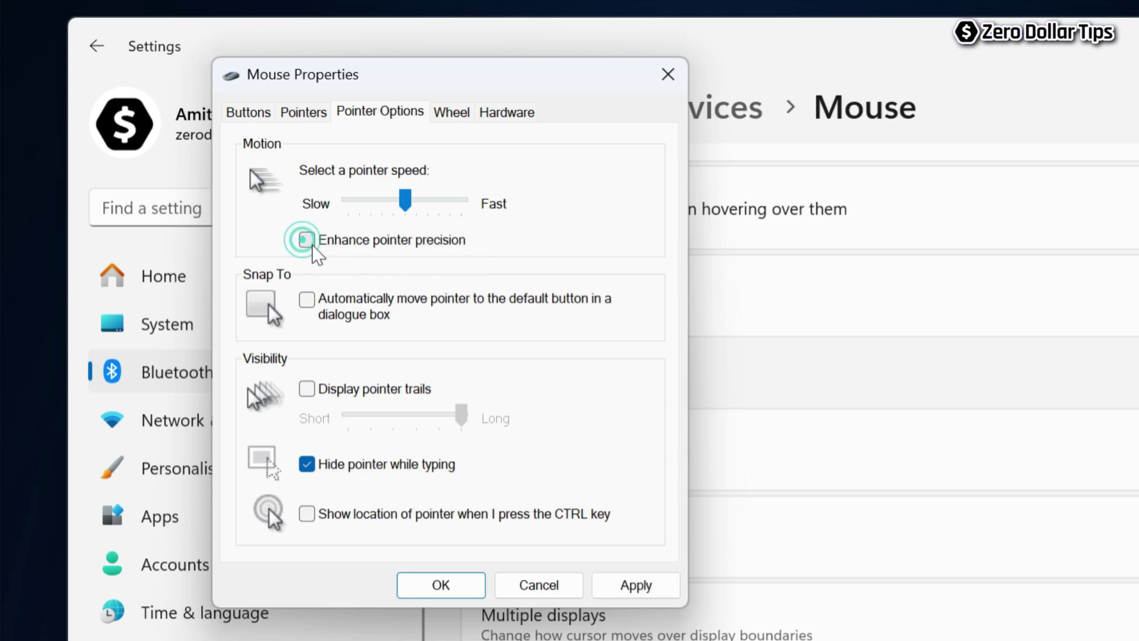
{"action": "left_click", "coordinate": [661, 588]}
{"action": "left_click", "coordinate": [439, 587]}
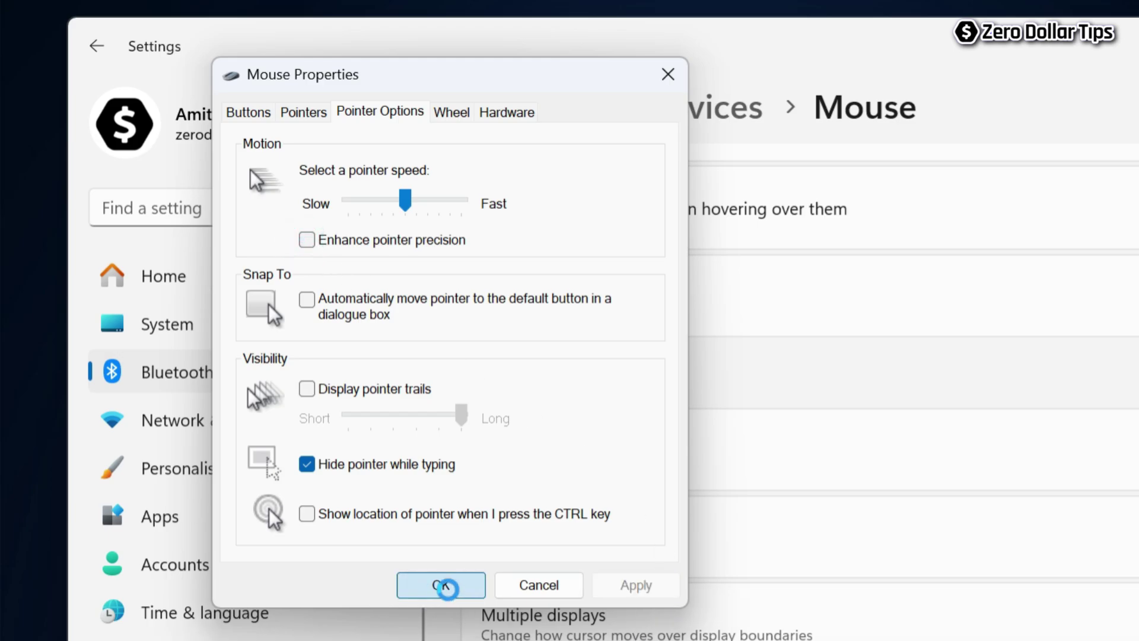